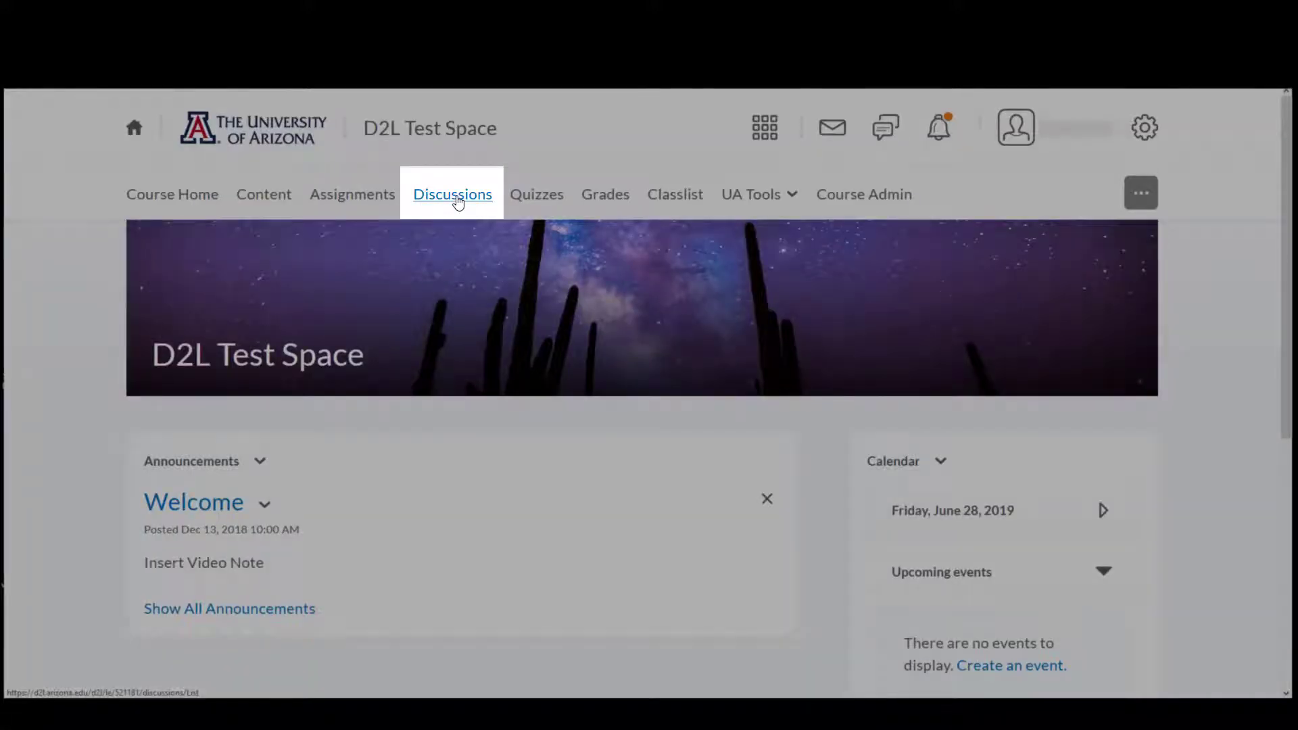
- Go to the Discussions list of the D2L Test Space course
left_click(457, 201)
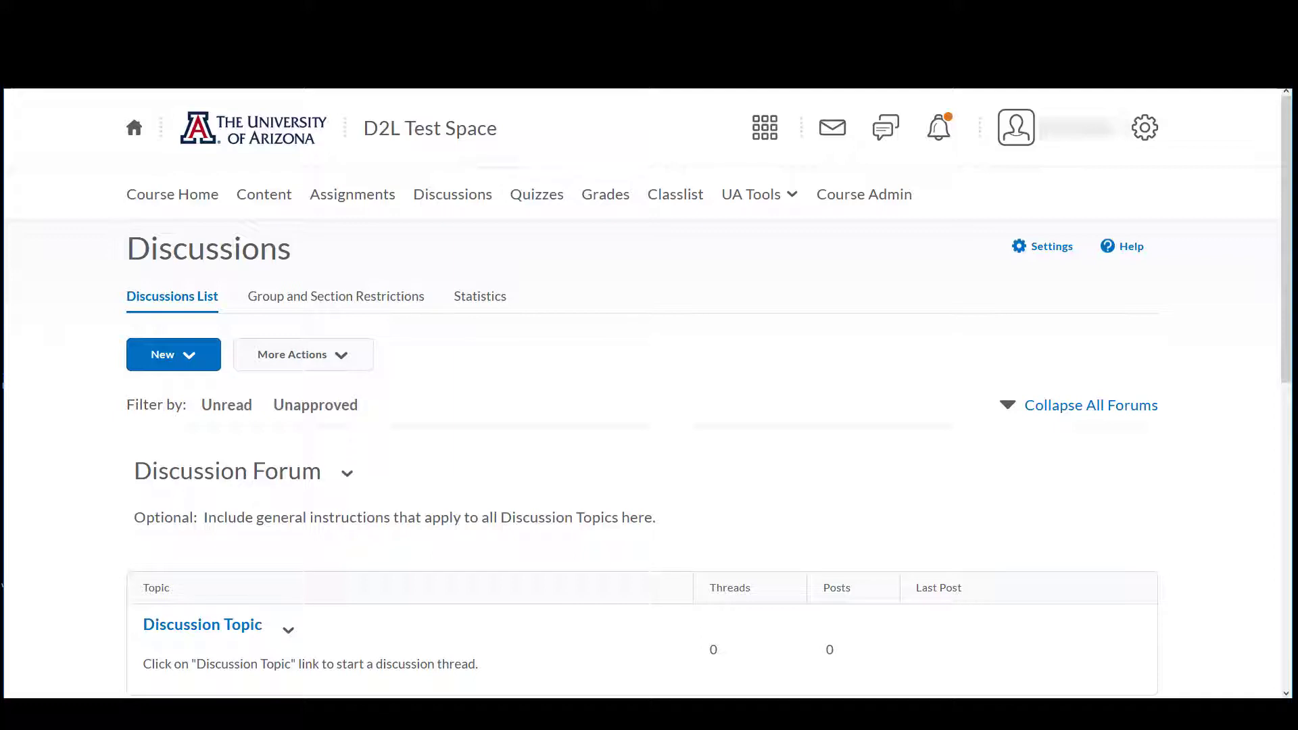
scroll(1207, 384, "down", 3)
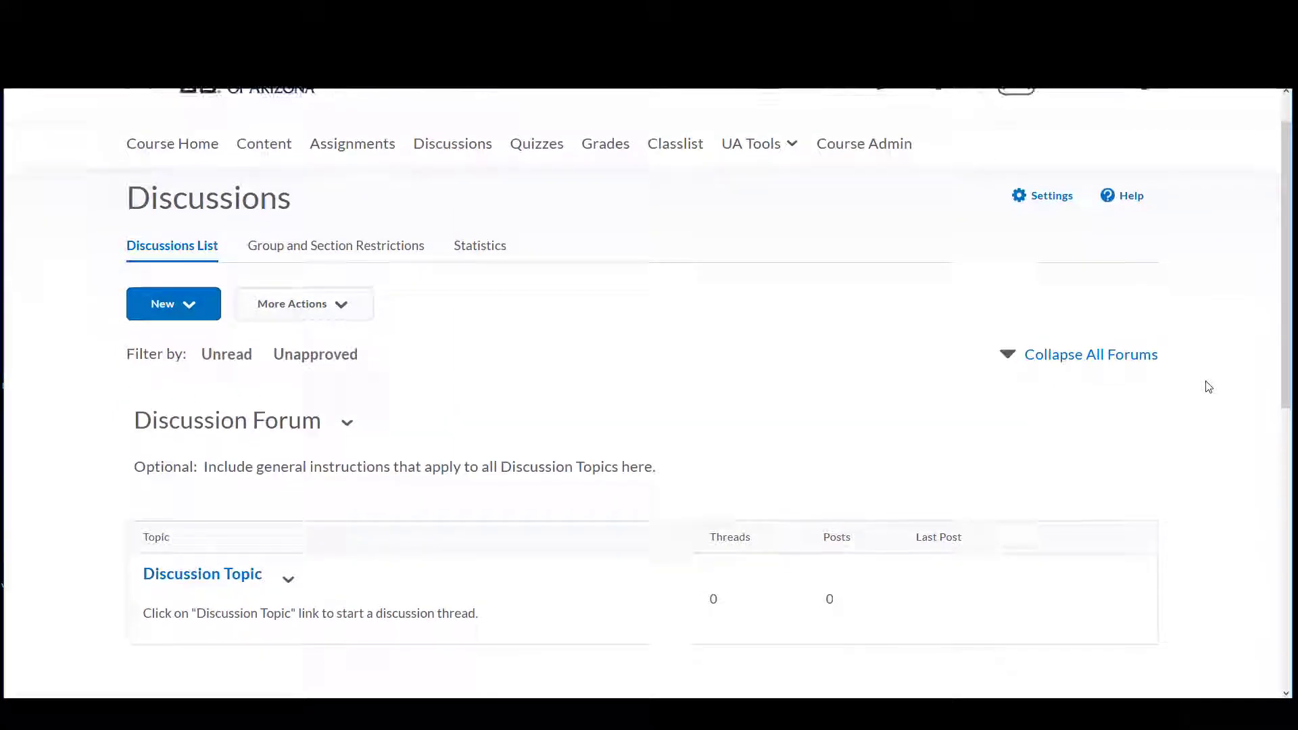
scroll(1207, 386, "down", 4)
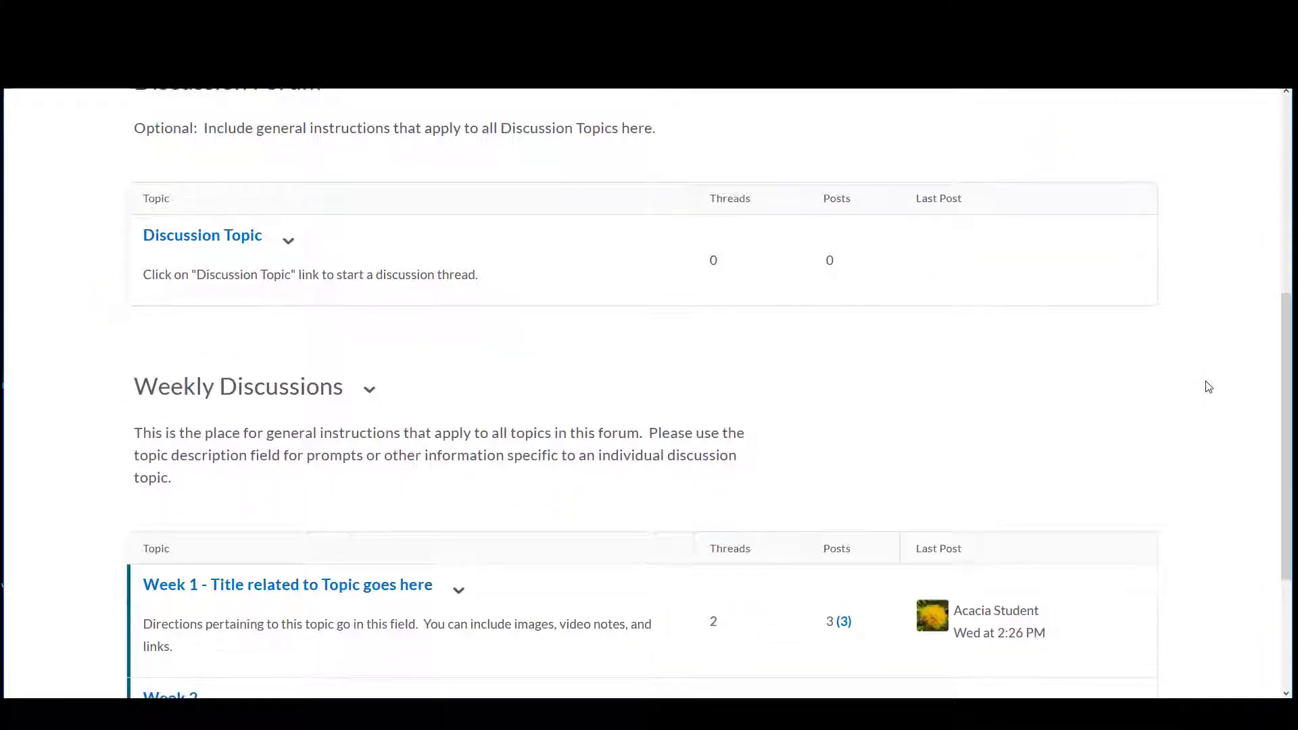
scroll(1208, 386, "down", 2)
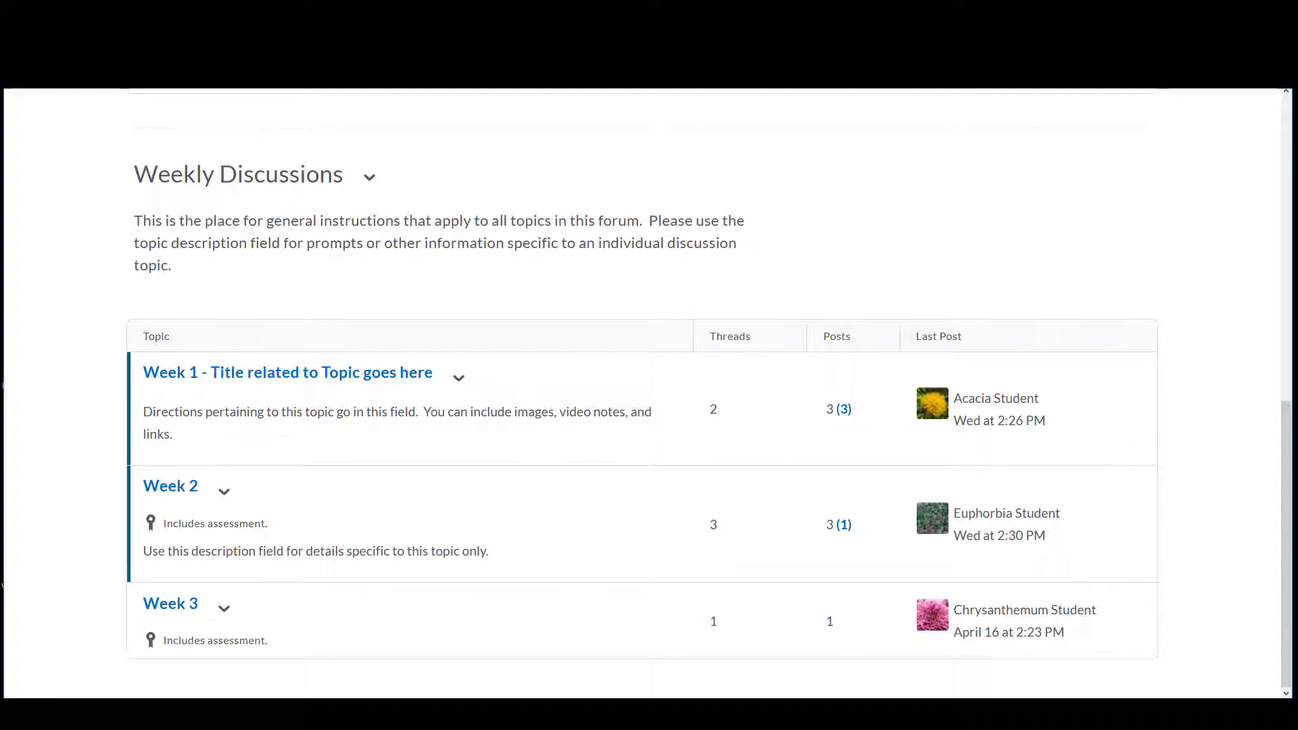
scroll(561, 373, "up", 10)
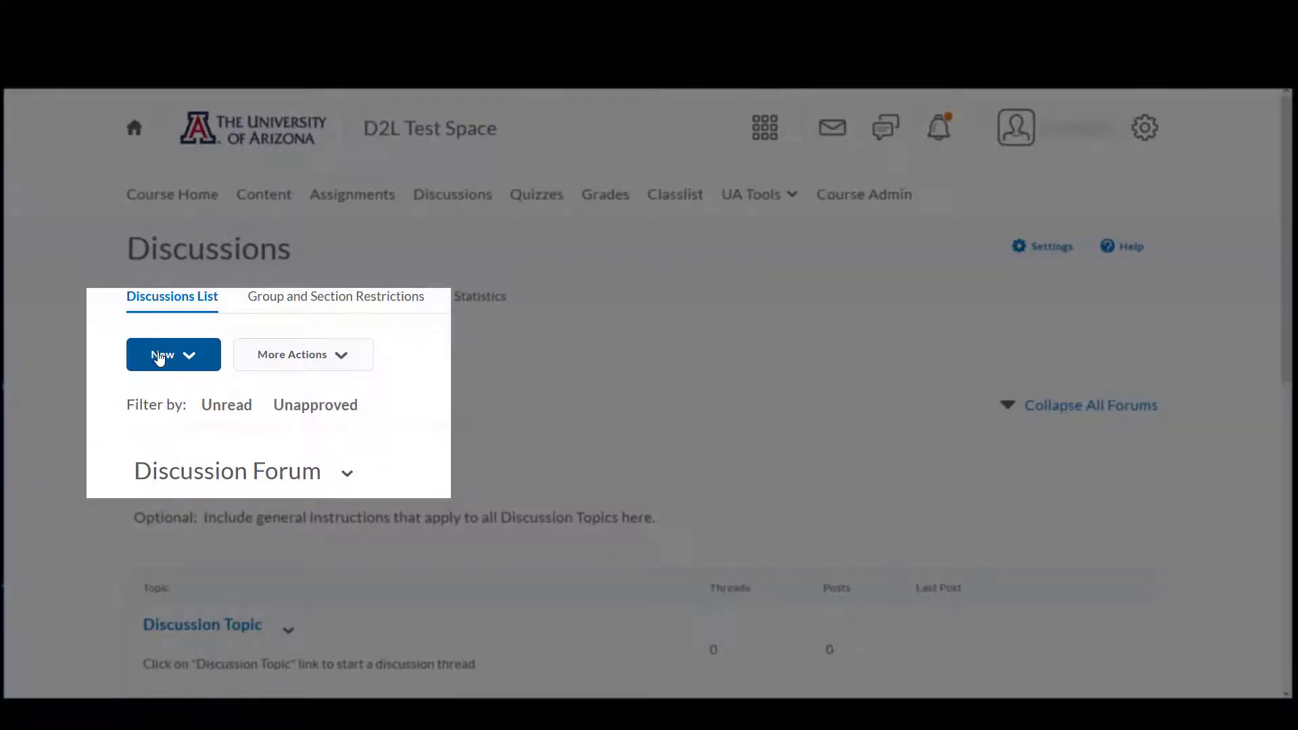
- Create a new forum titled 'Film Critique' and save and close it
left_click(159, 357)
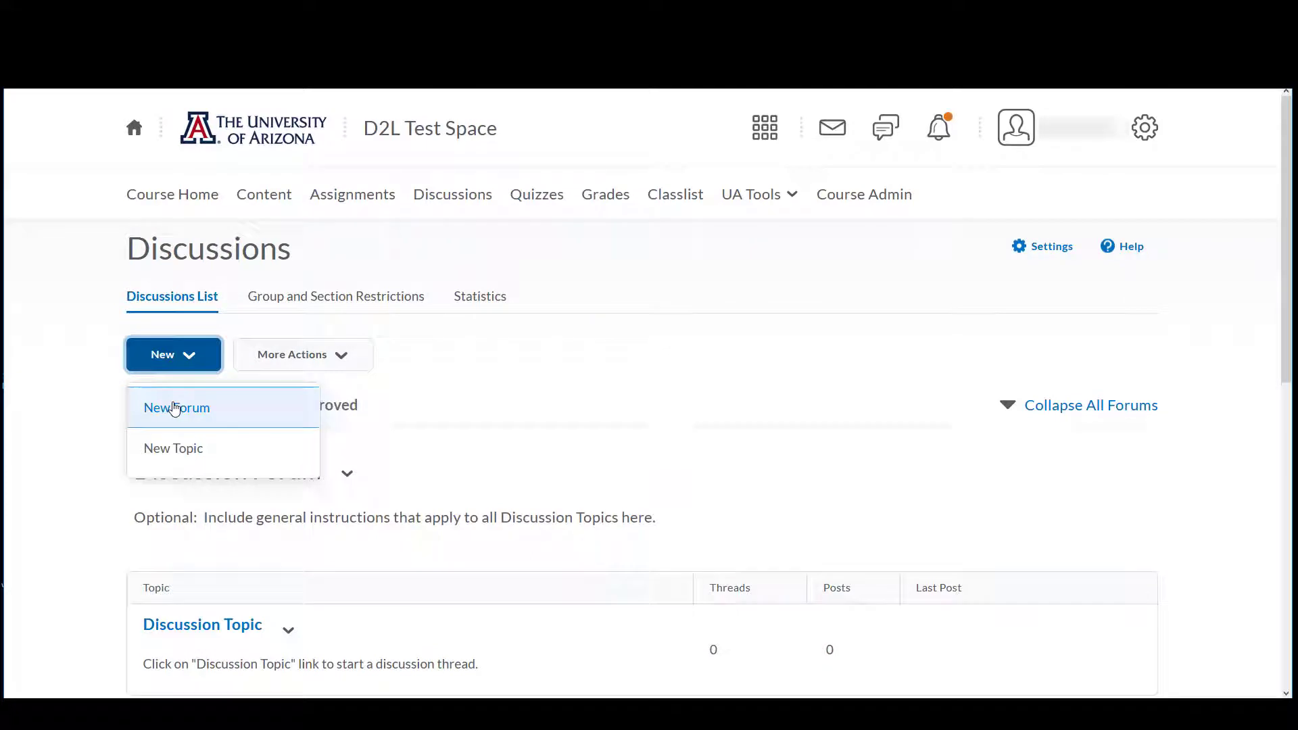
left_click(175, 407)
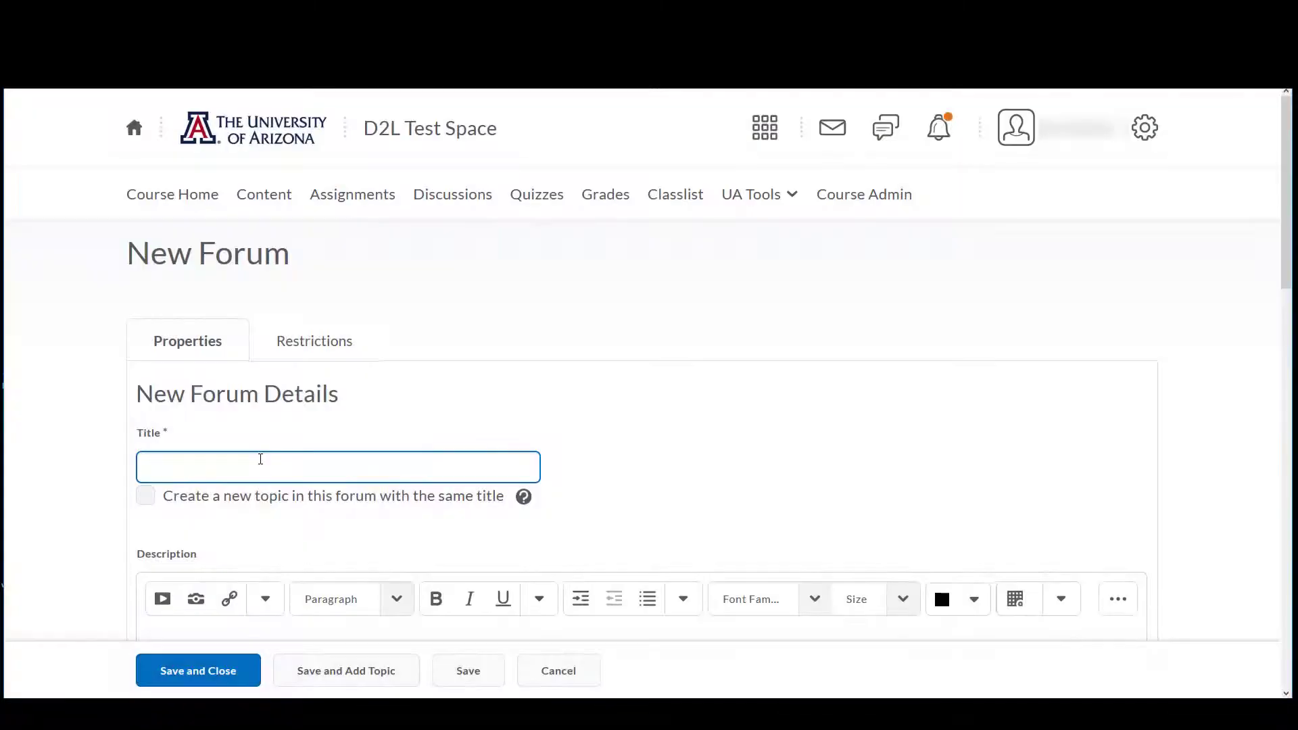
type("Film Critique")
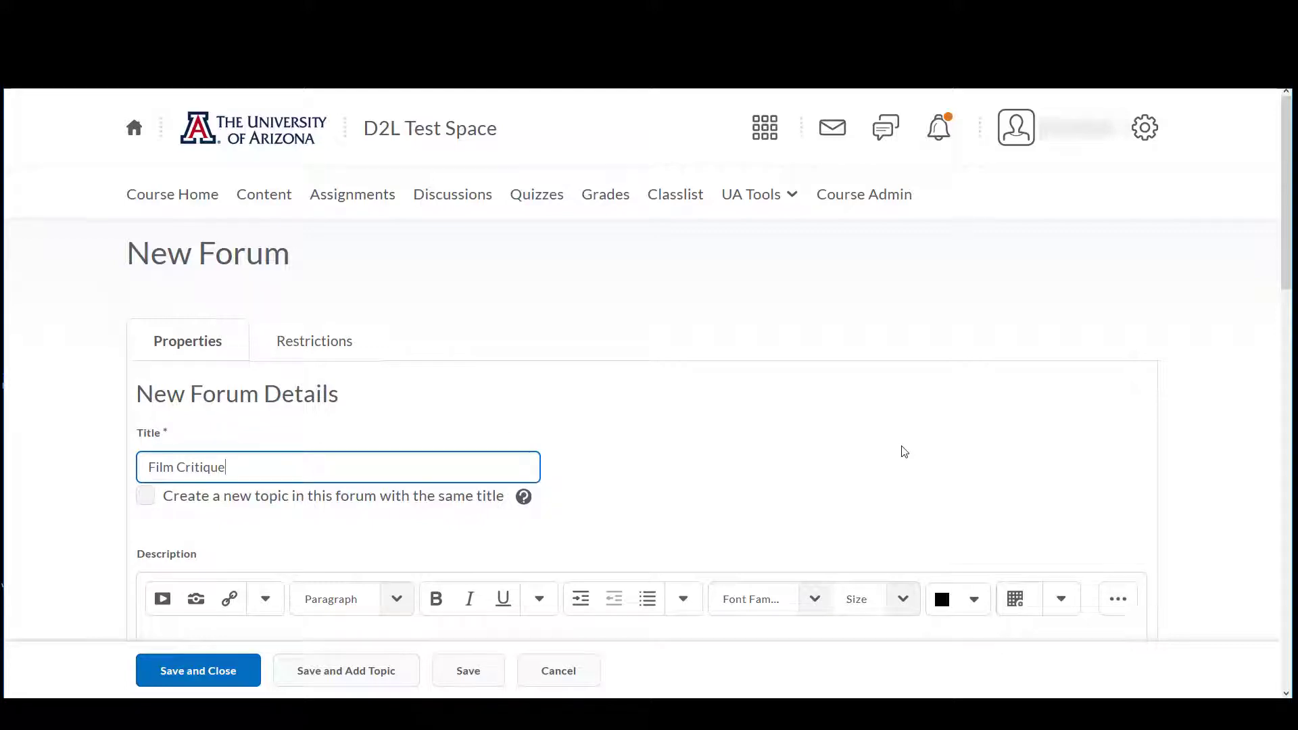
scroll(905, 451, "down", 3)
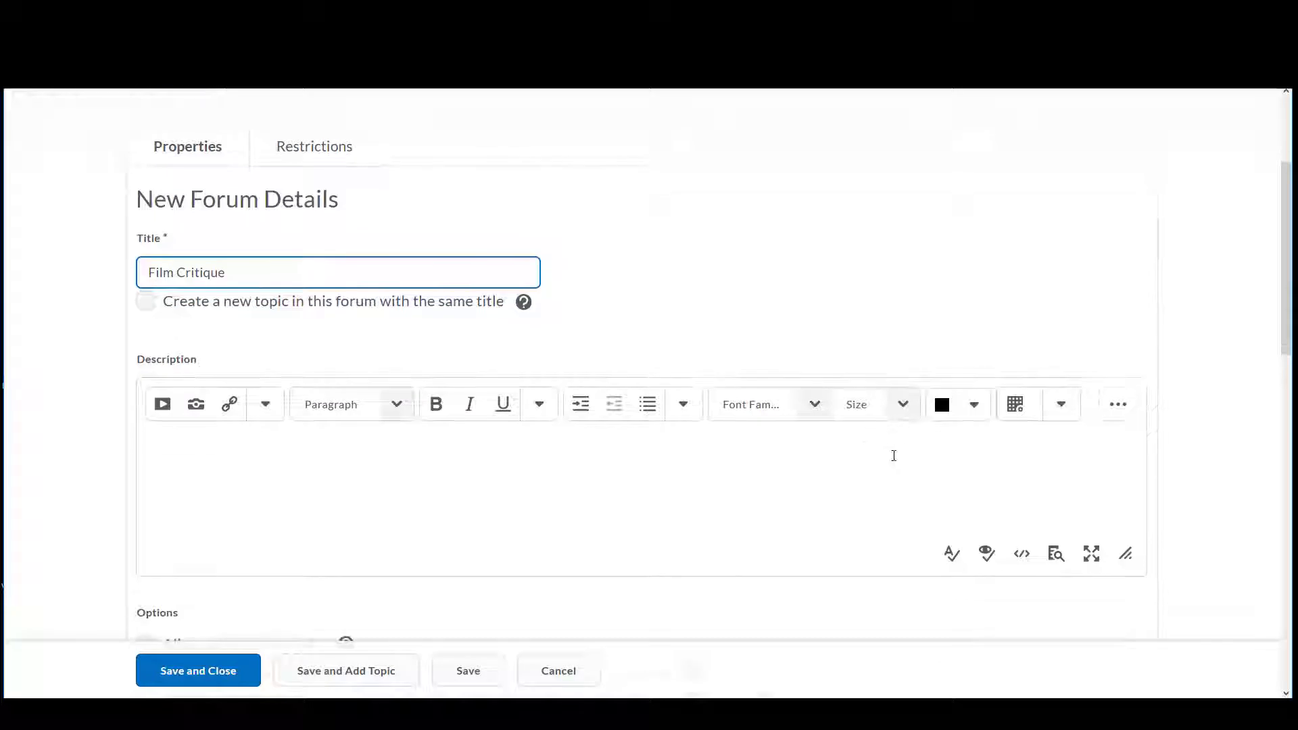
scroll(894, 456, "down", 2)
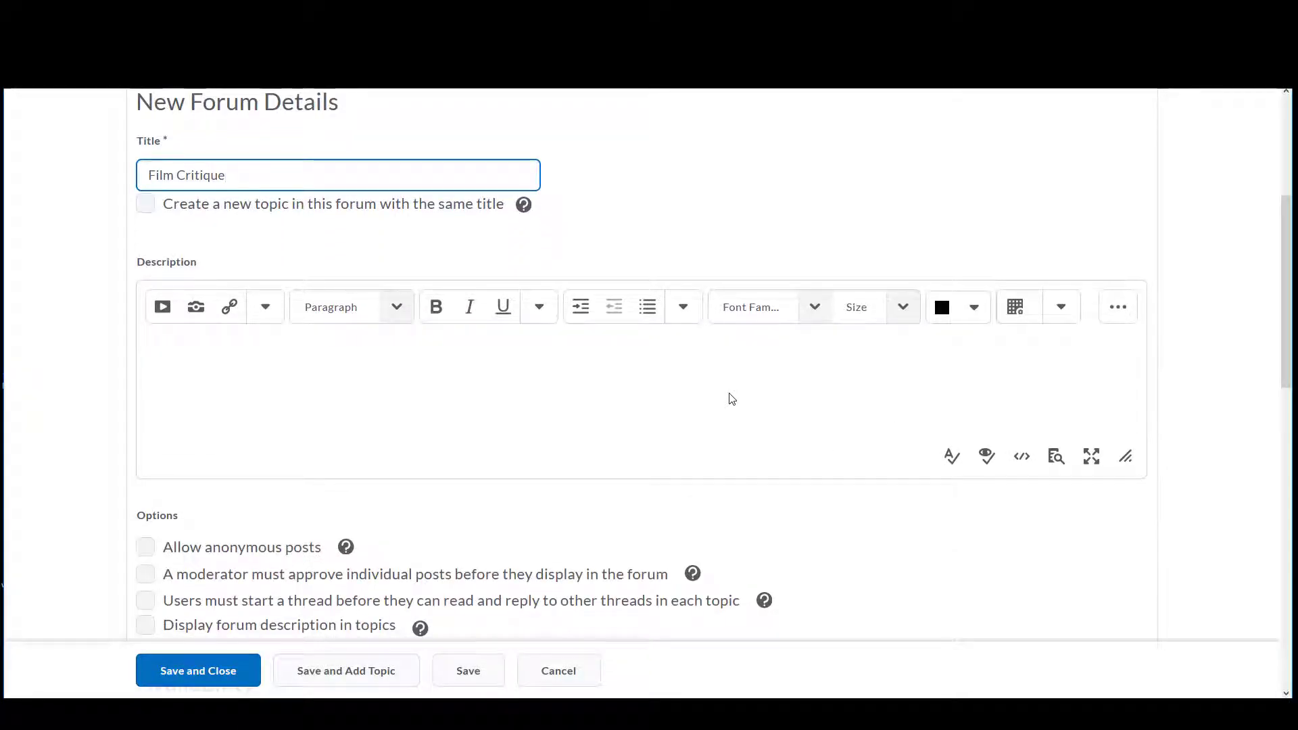
scroll(732, 399, "down", 4)
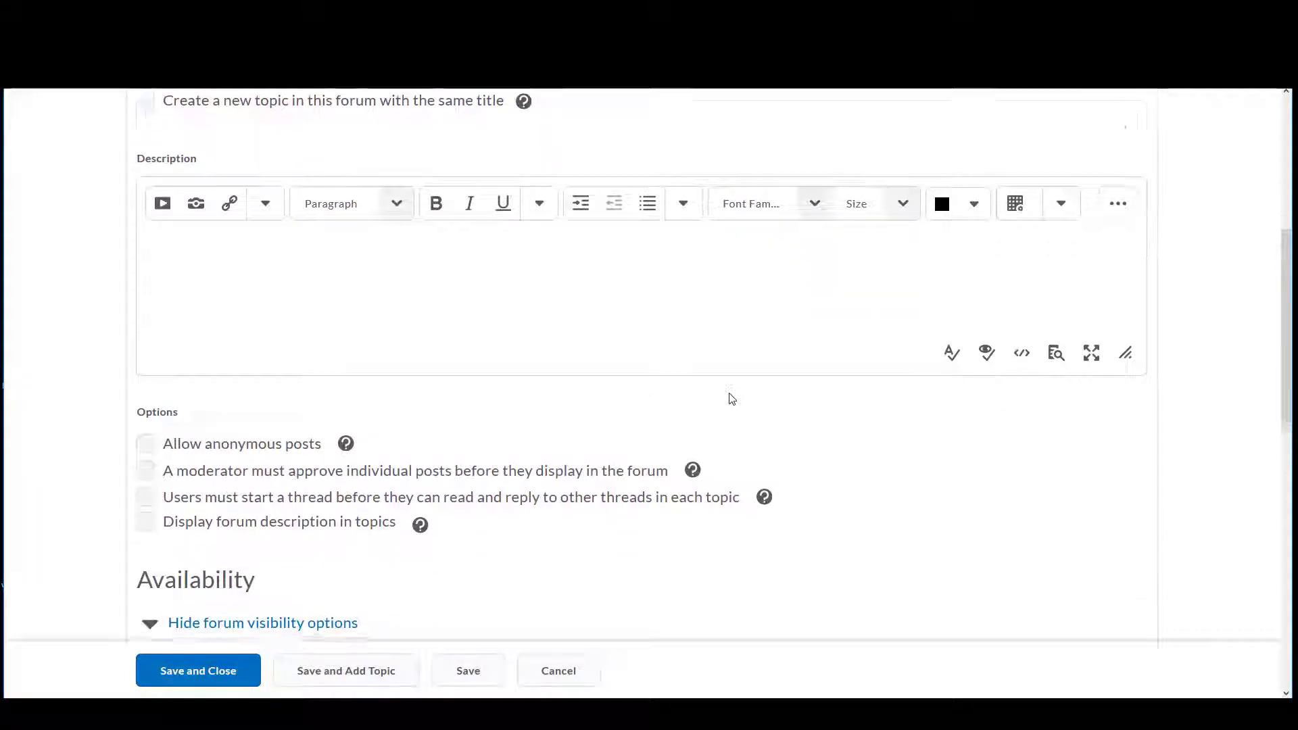
scroll(729, 399, "down", 5)
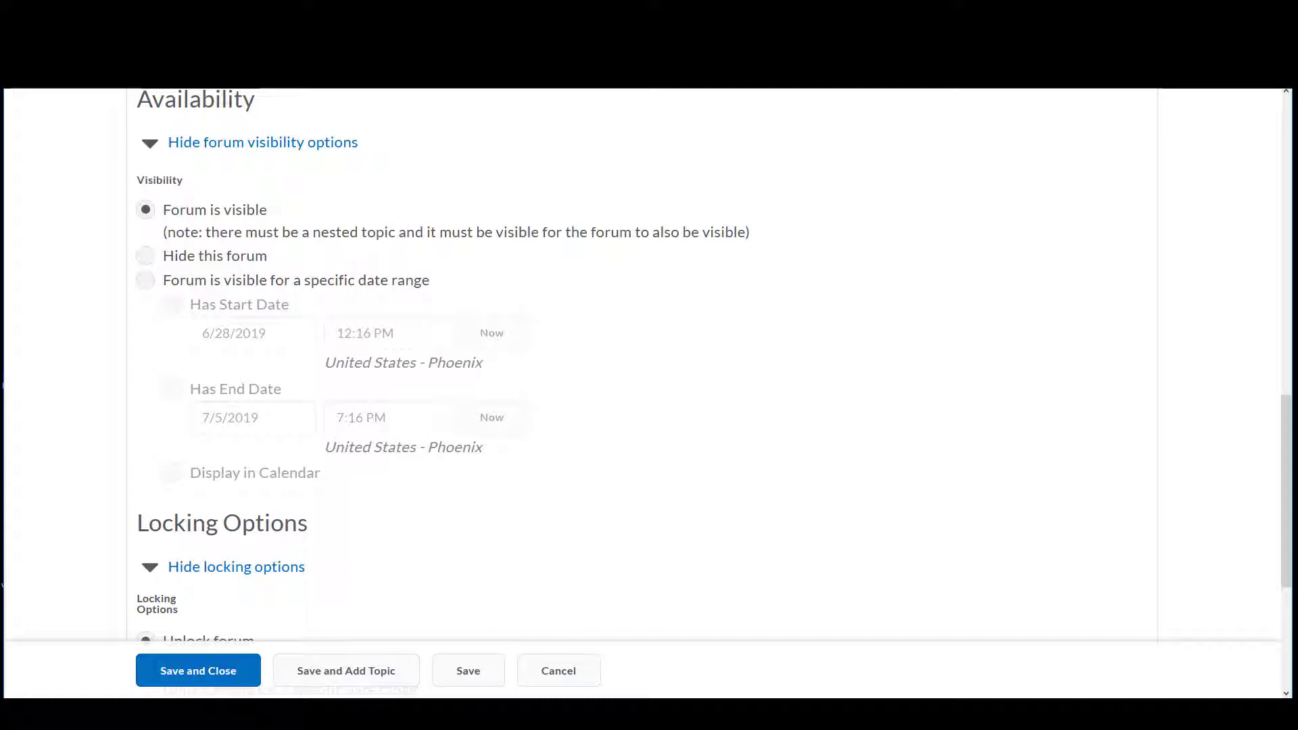
left_click(203, 671)
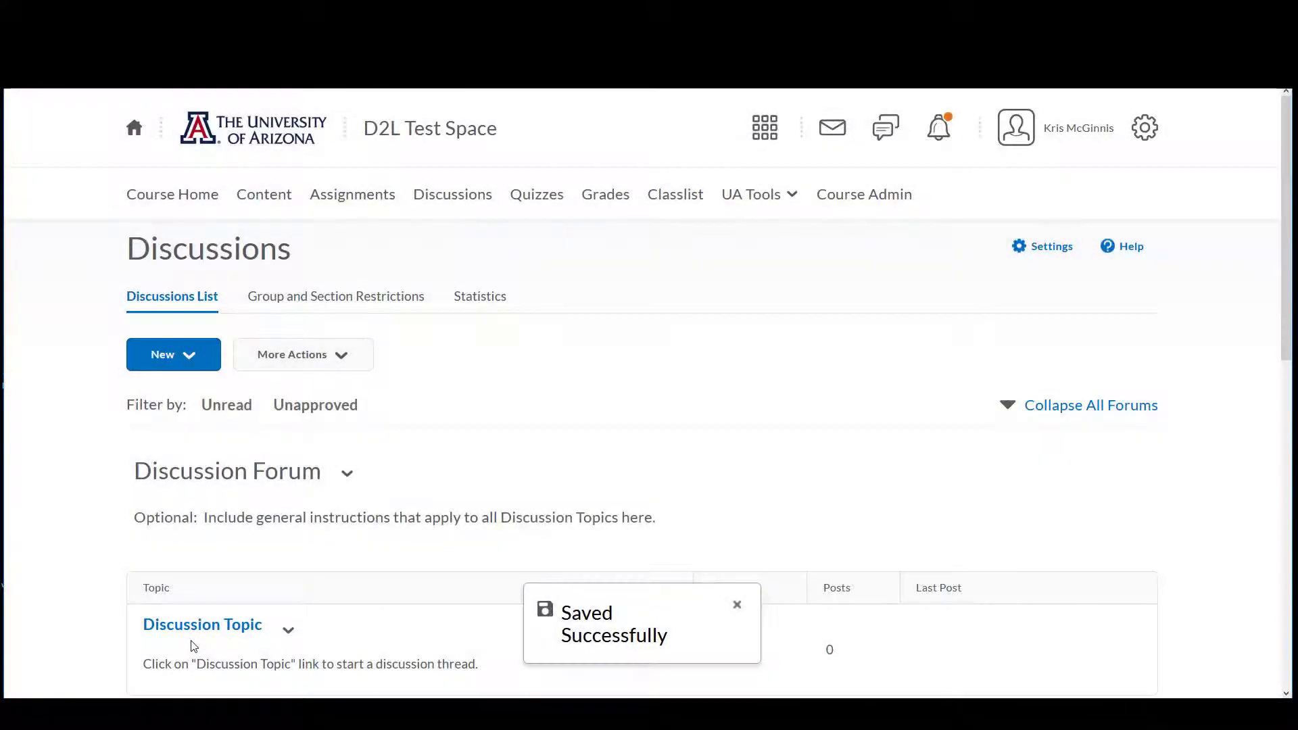
- Start a new topic placed in the Film Critique forum
left_click(156, 364)
left_click(167, 458)
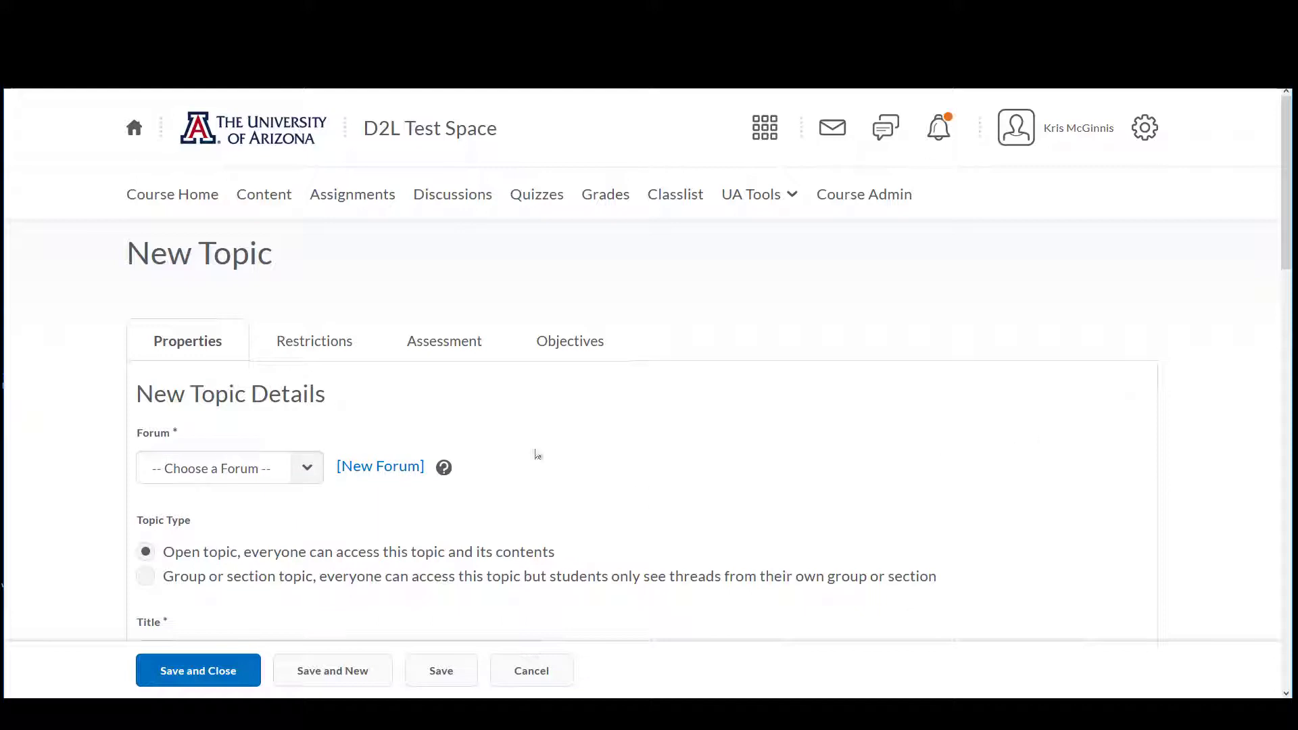
left_click(314, 467)
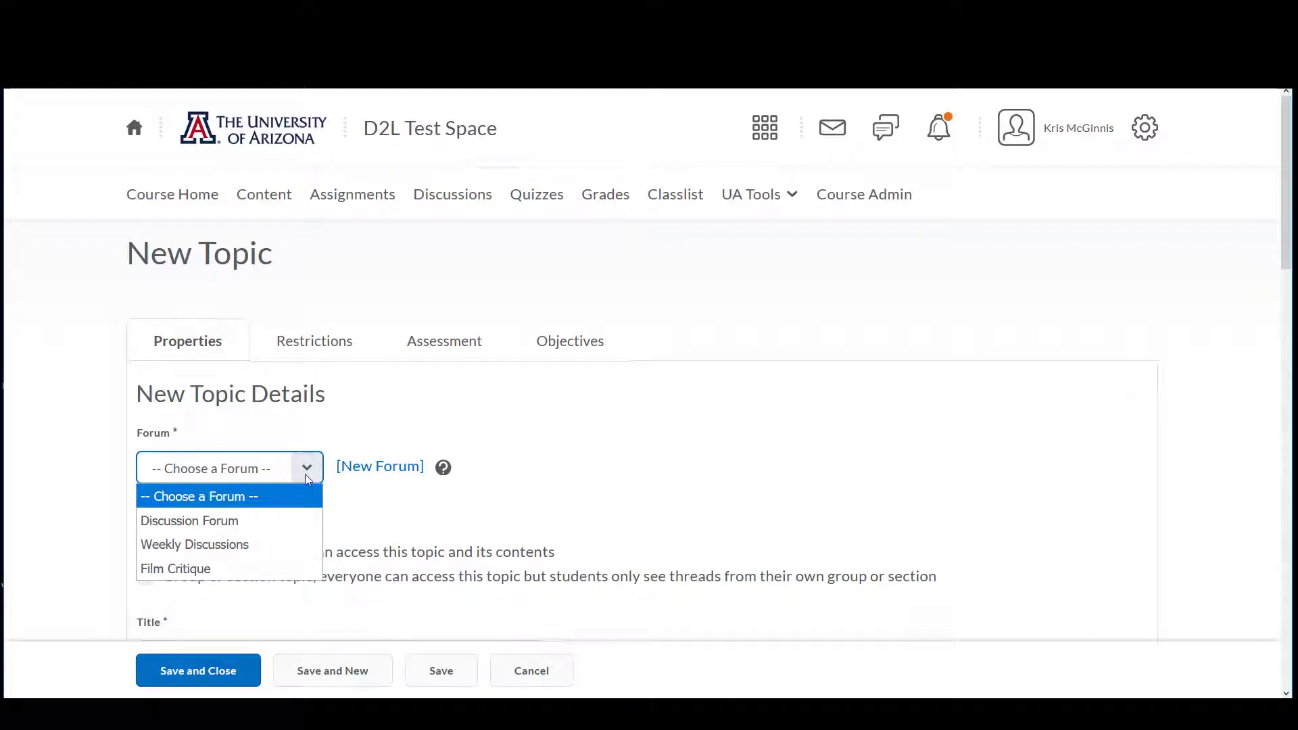
left_click(265, 567)
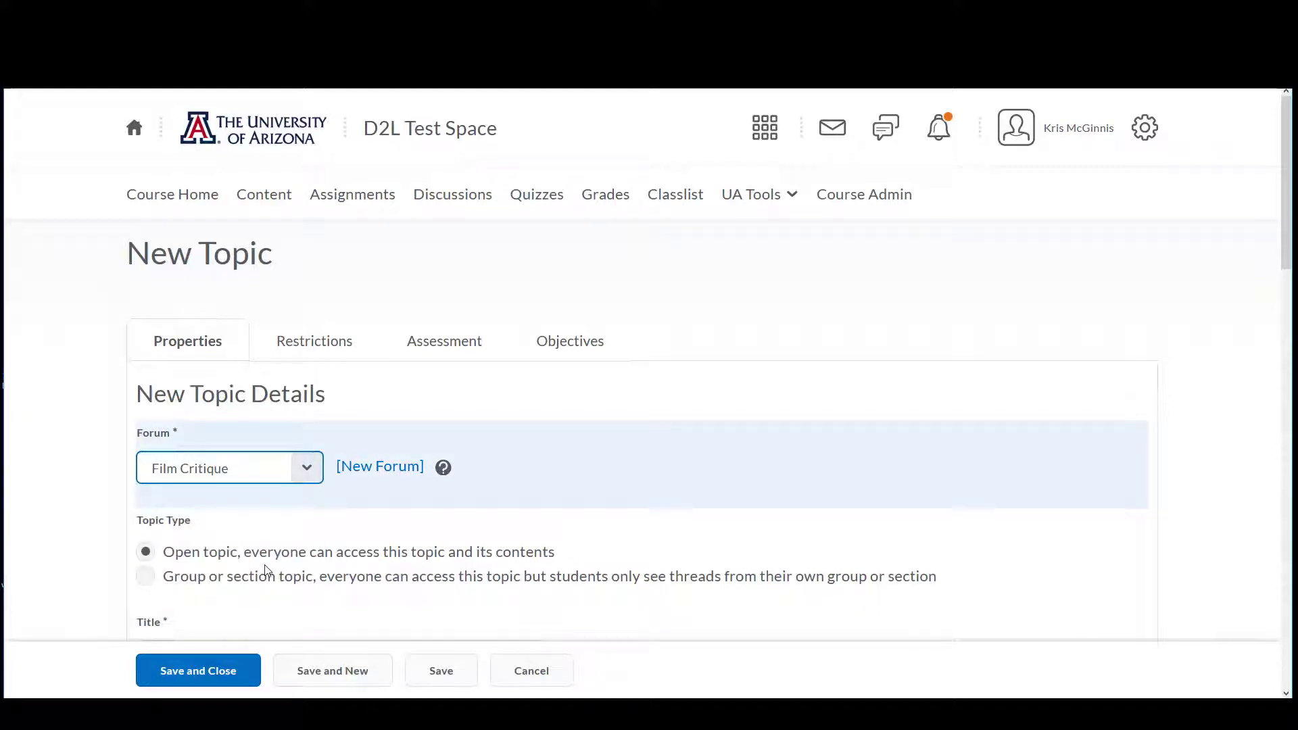
- Title the topic 'Documentary xyz' with description 'Instruction and prompt. Maybe deadline reminders...'
scroll(243, 520, "down", 2)
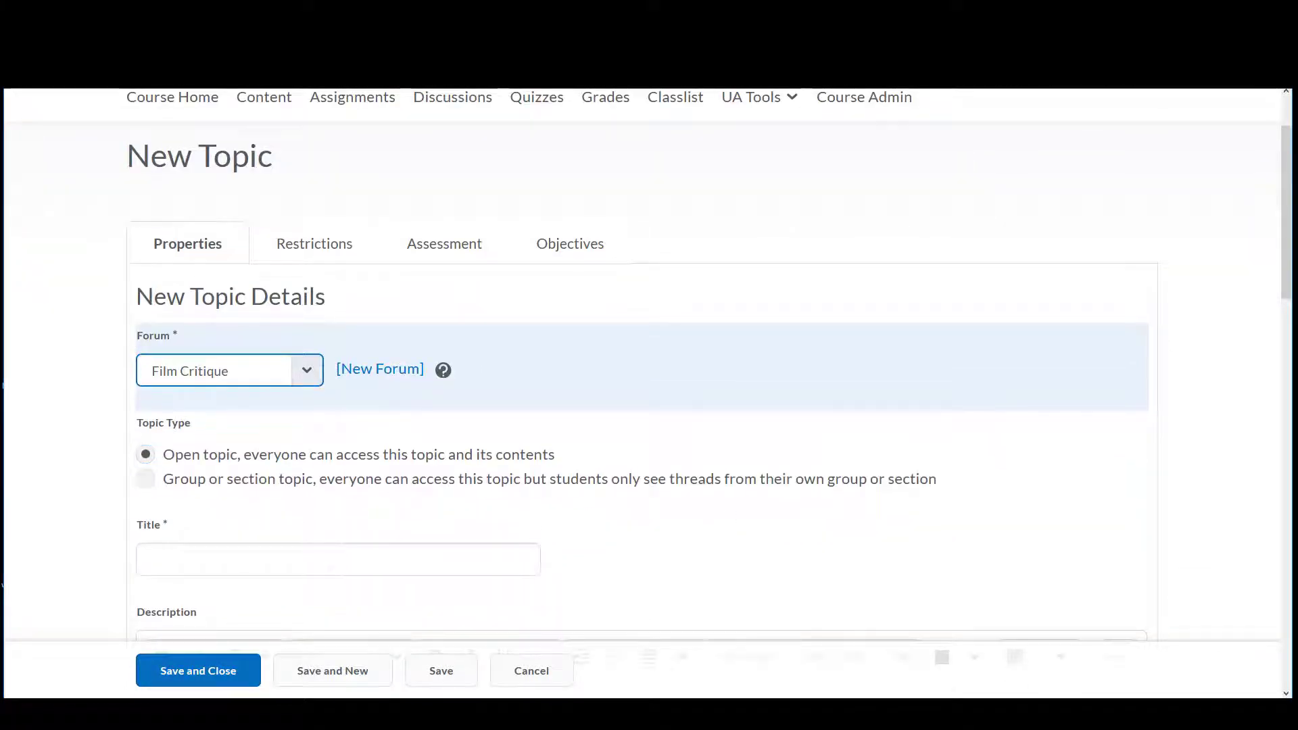
left_click(481, 552)
type("Do")
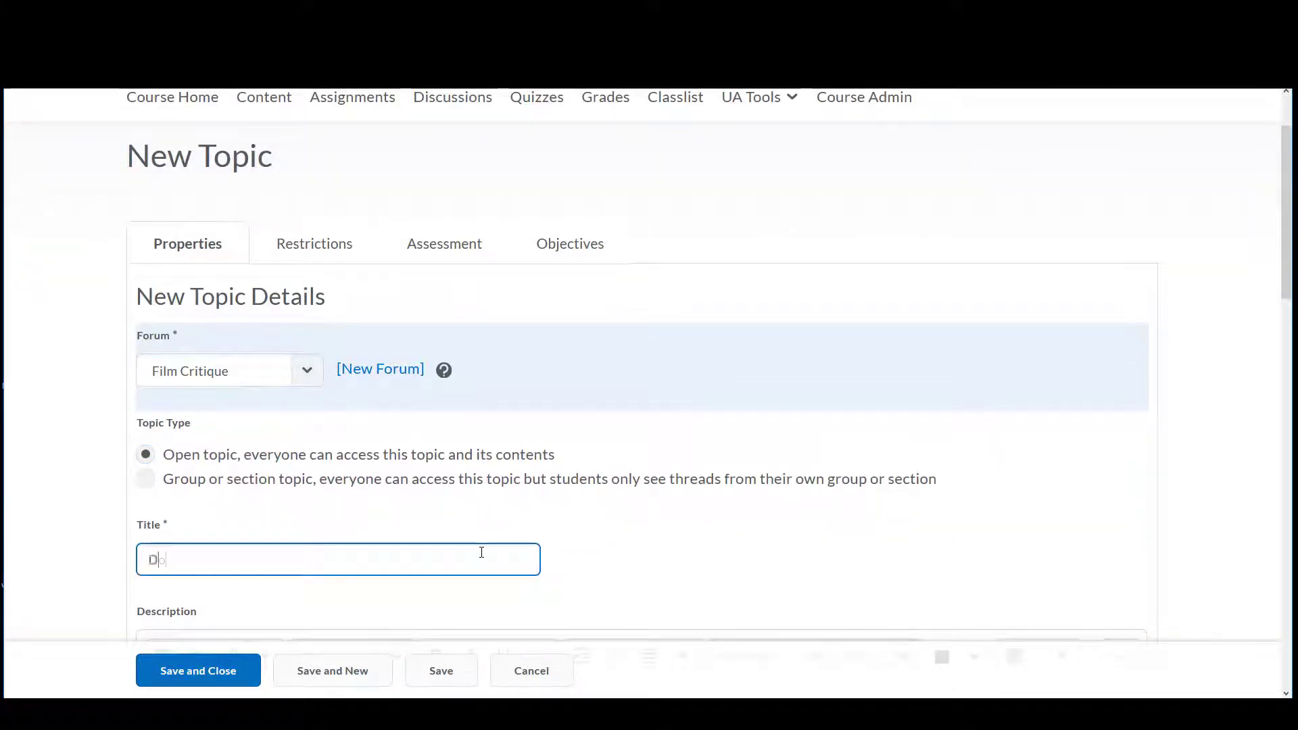
type("cumentary xyz")
scroll(1047, 568, "down", 3)
left_click(1037, 551)
type("Instruction and")
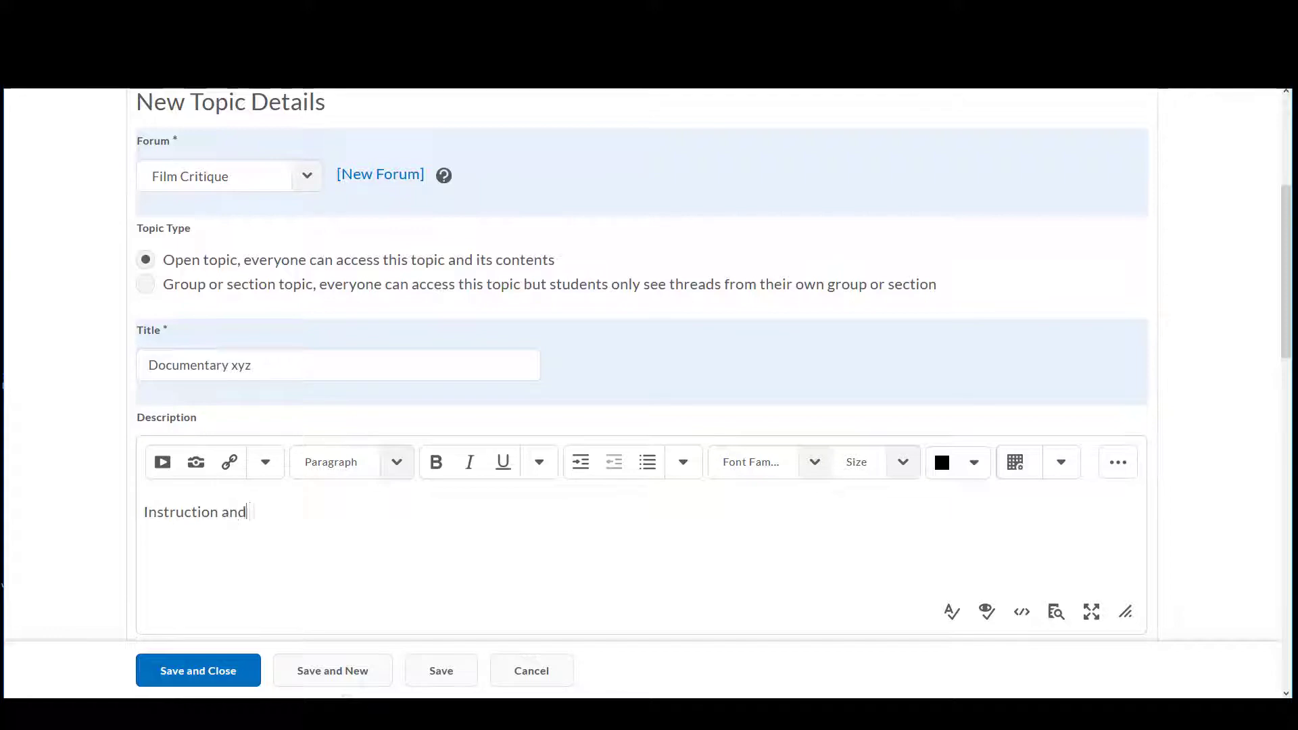
type(" prompt.  Maybe deadline reminder")
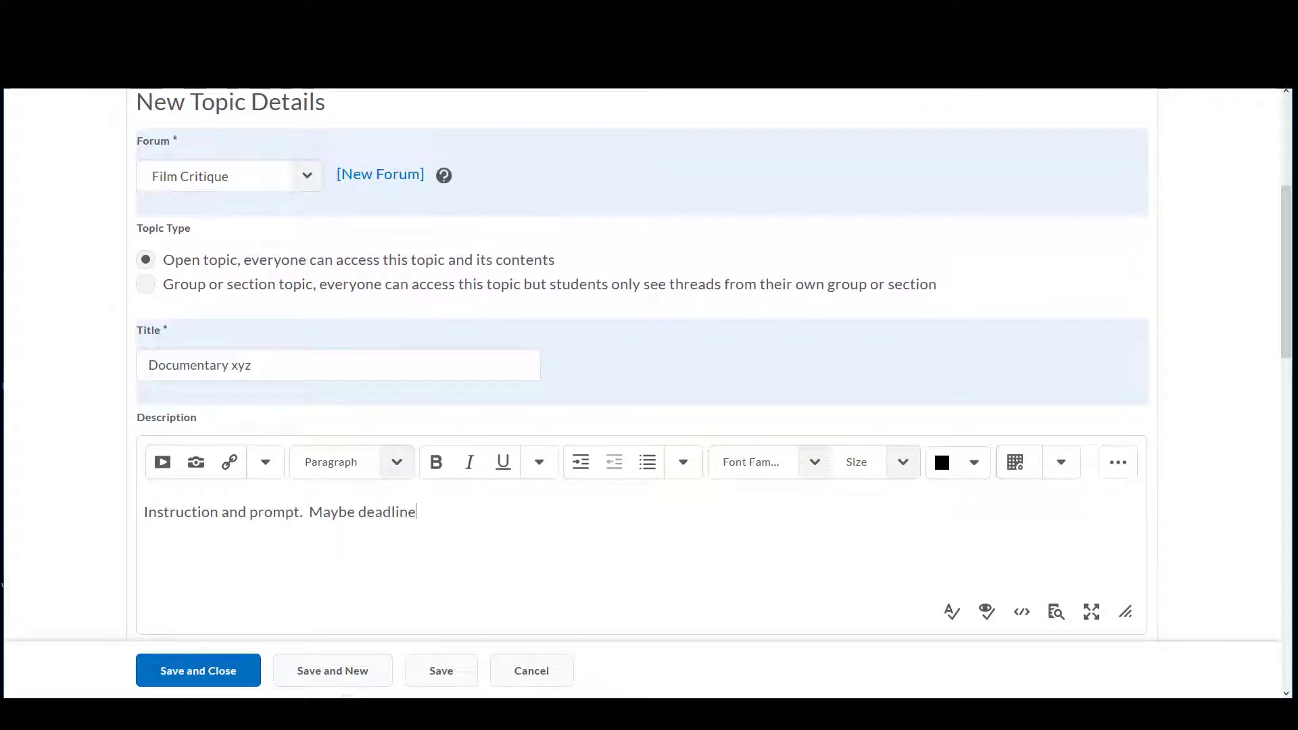
type("s...")
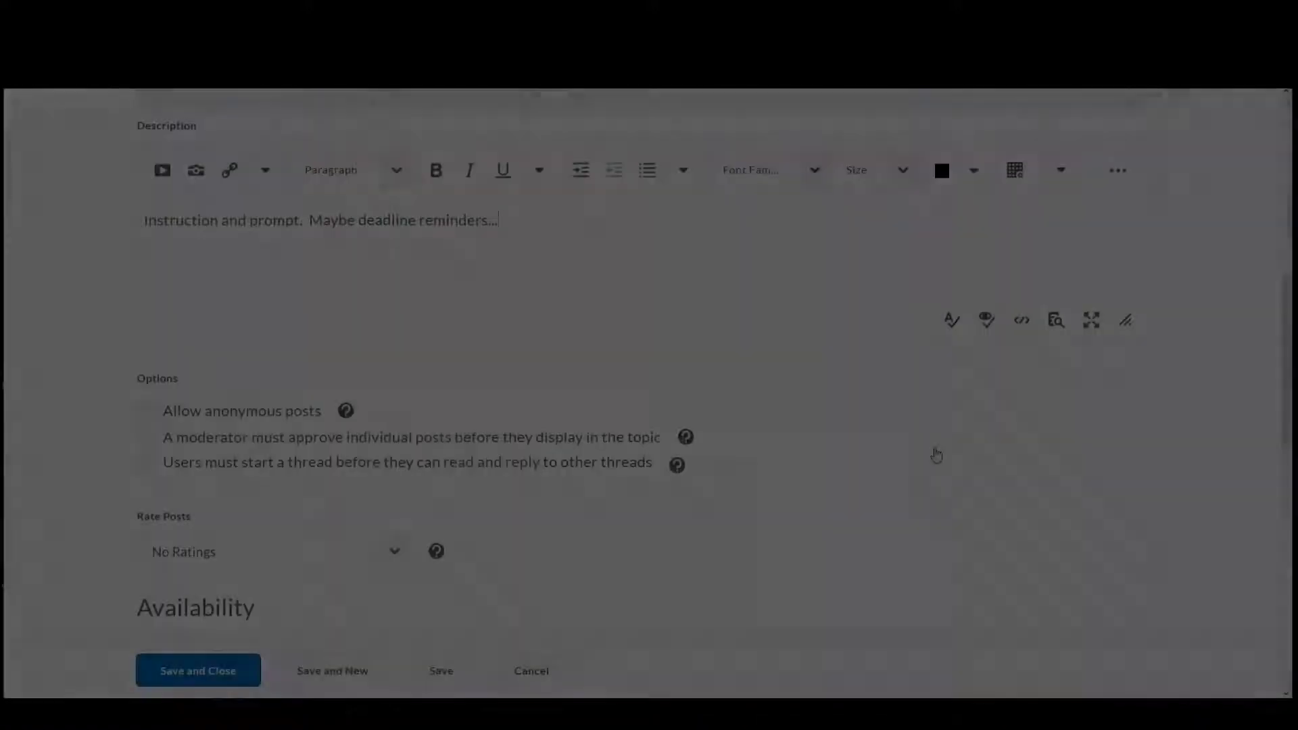
scroll(936, 453, "down", 5)
scroll(937, 453, "down", 2)
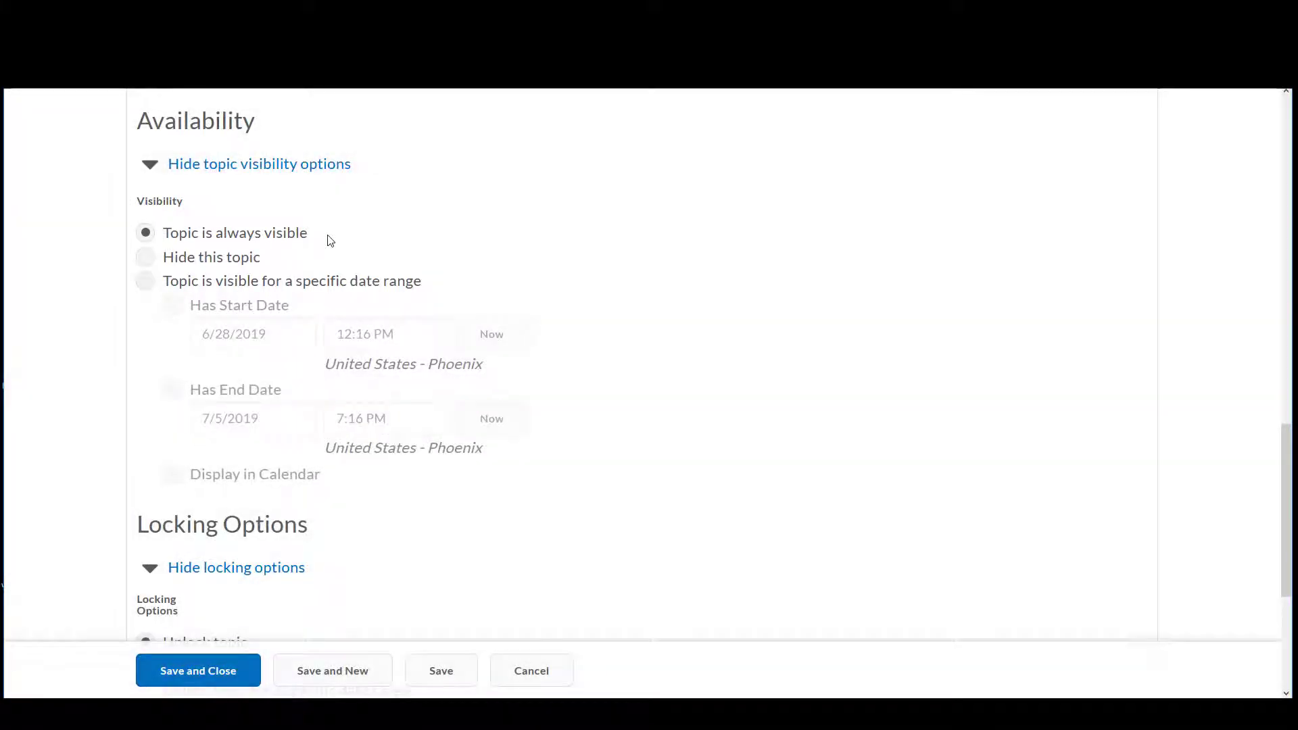
scroll(612, 265, "down", 3)
scroll(611, 267, "down", 1)
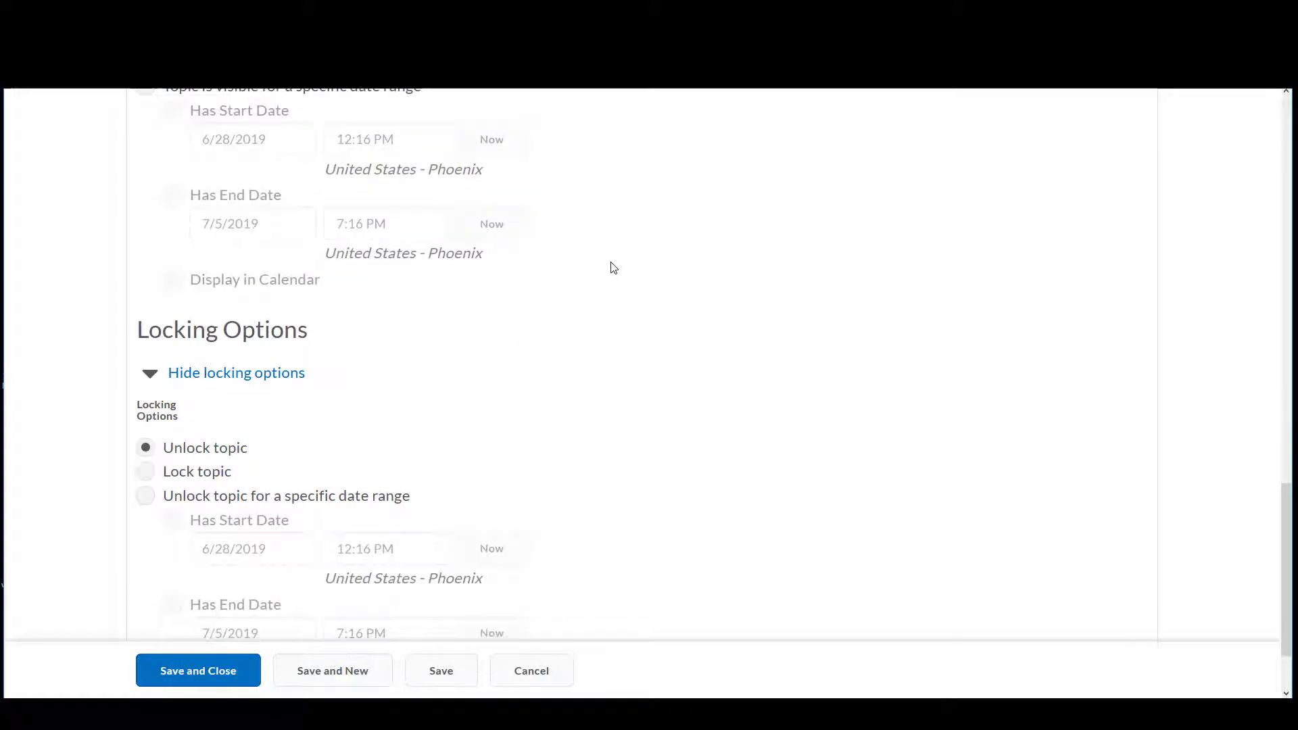
scroll(613, 268, "down", 2)
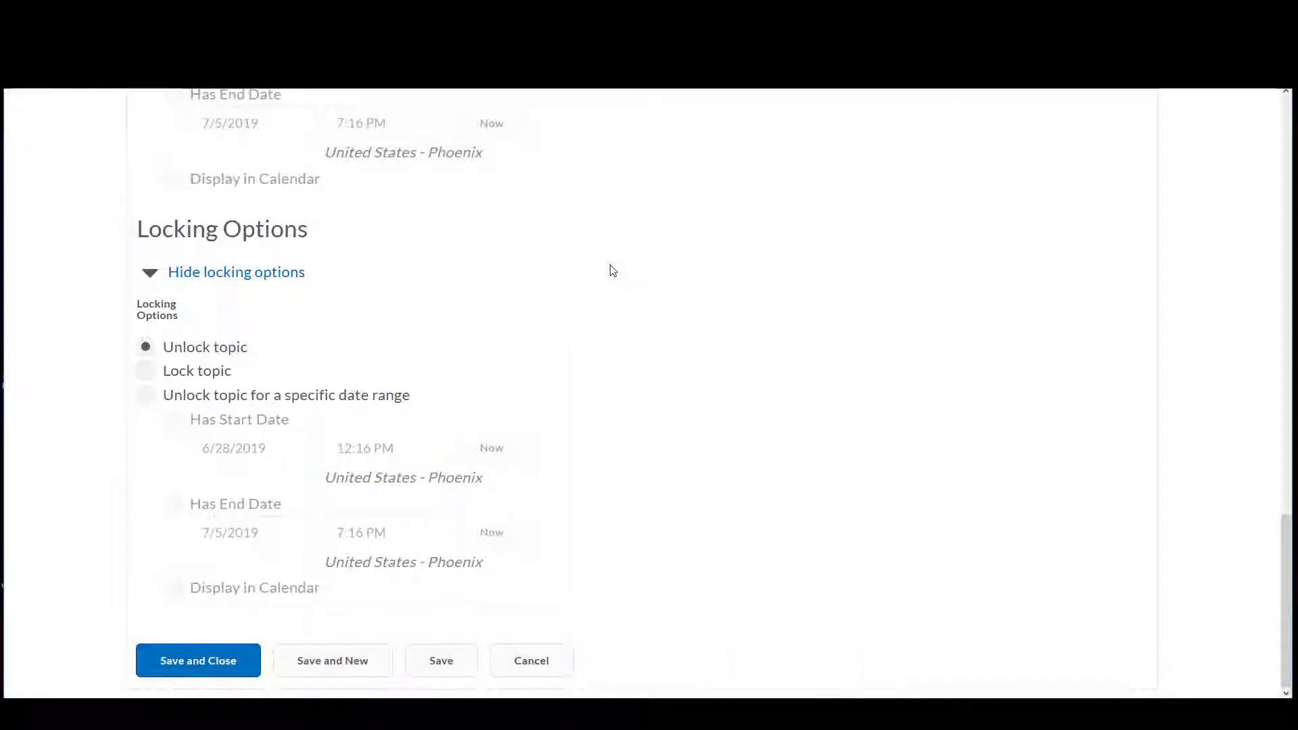
- Unlock the topic only from 6/28/2019 12:16 PM to 7/5/2019 7:16 PM, shown in calendar
left_click(145, 397)
left_click(174, 420)
left_click(171, 506)
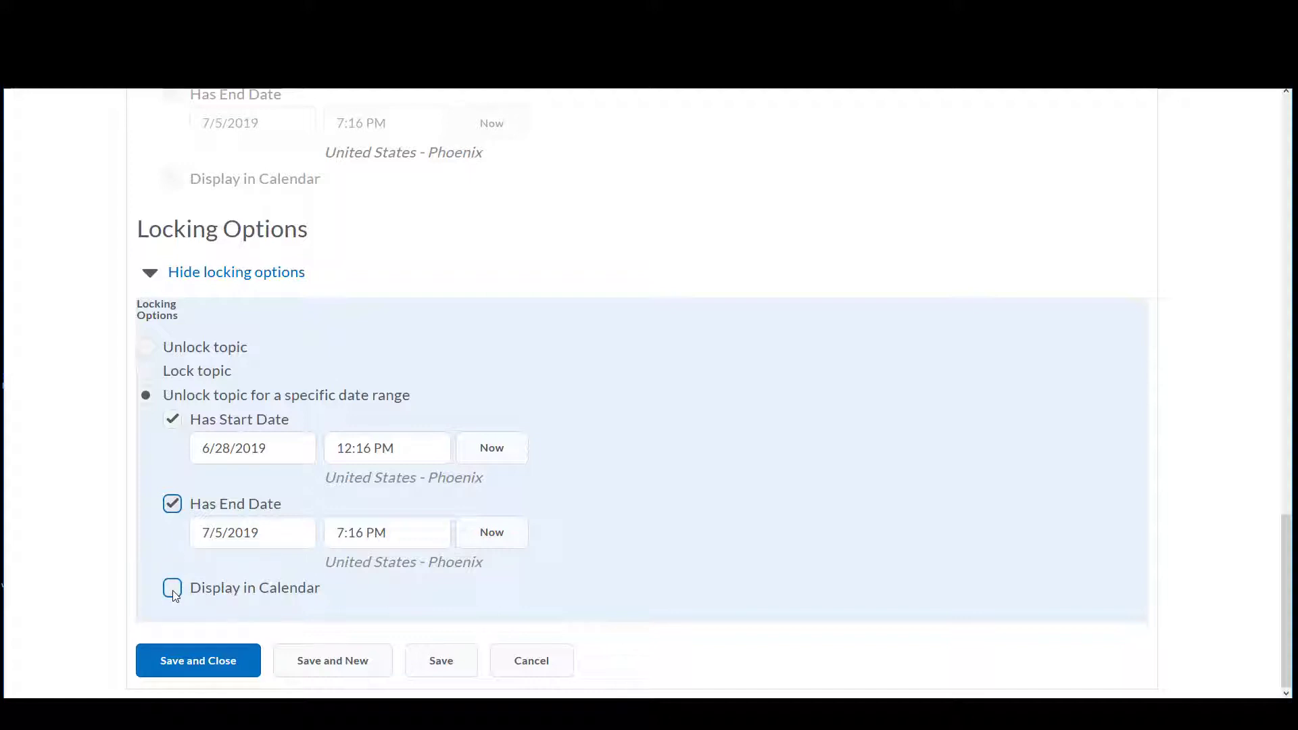
left_click(174, 595)
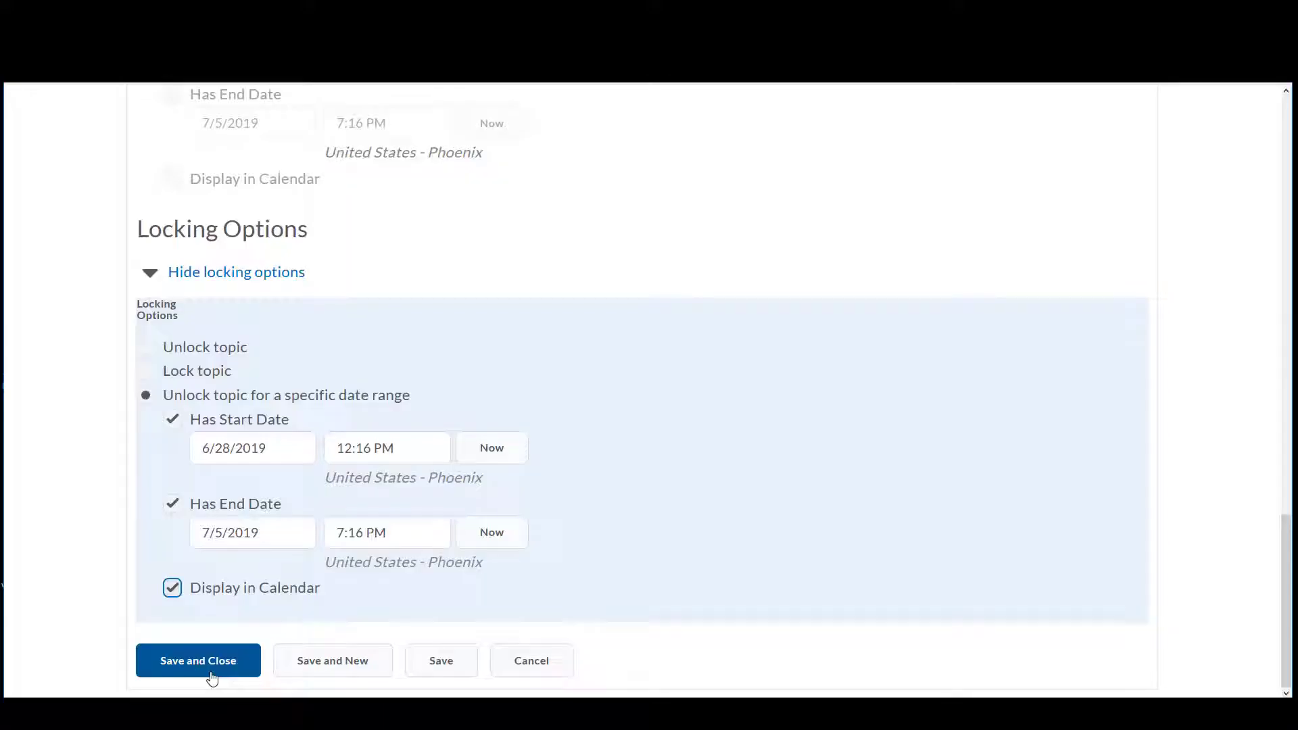
- Save and close the Documentary xyz topic, then open the Discussion Forum's actions menu
left_click(212, 678)
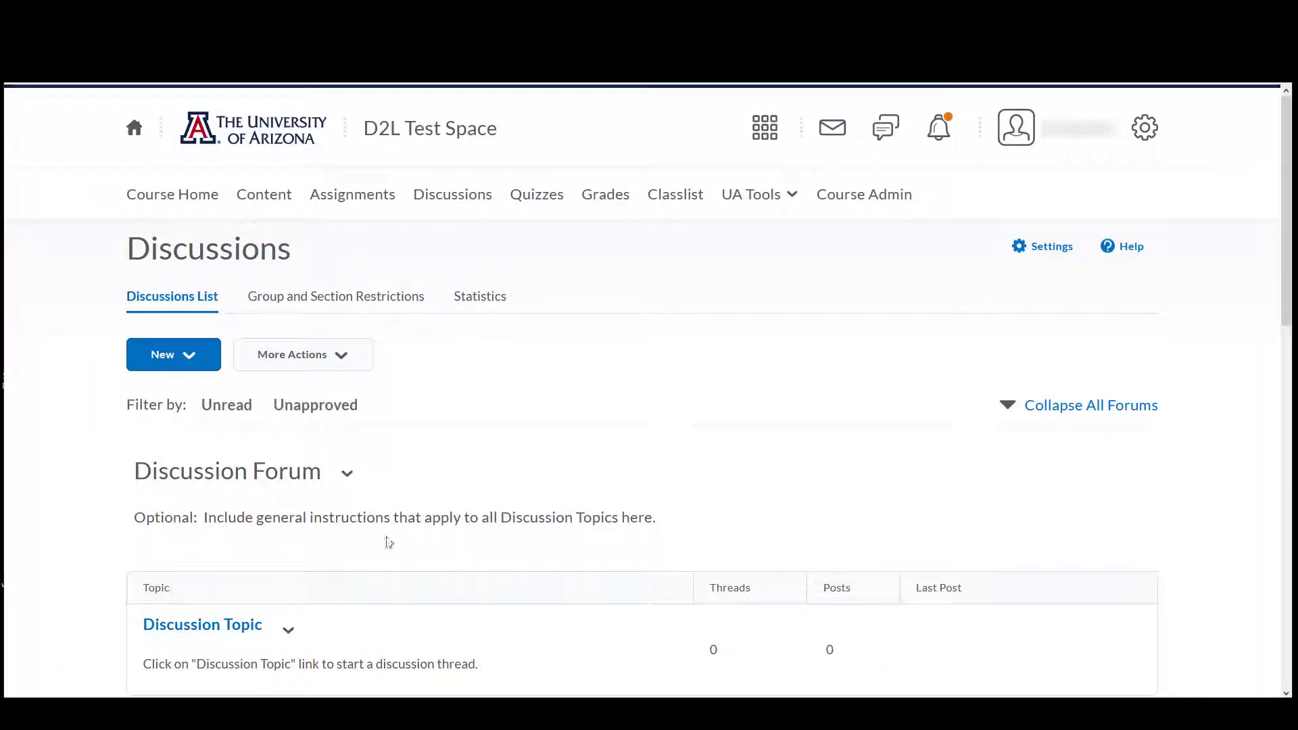
left_click(347, 473)
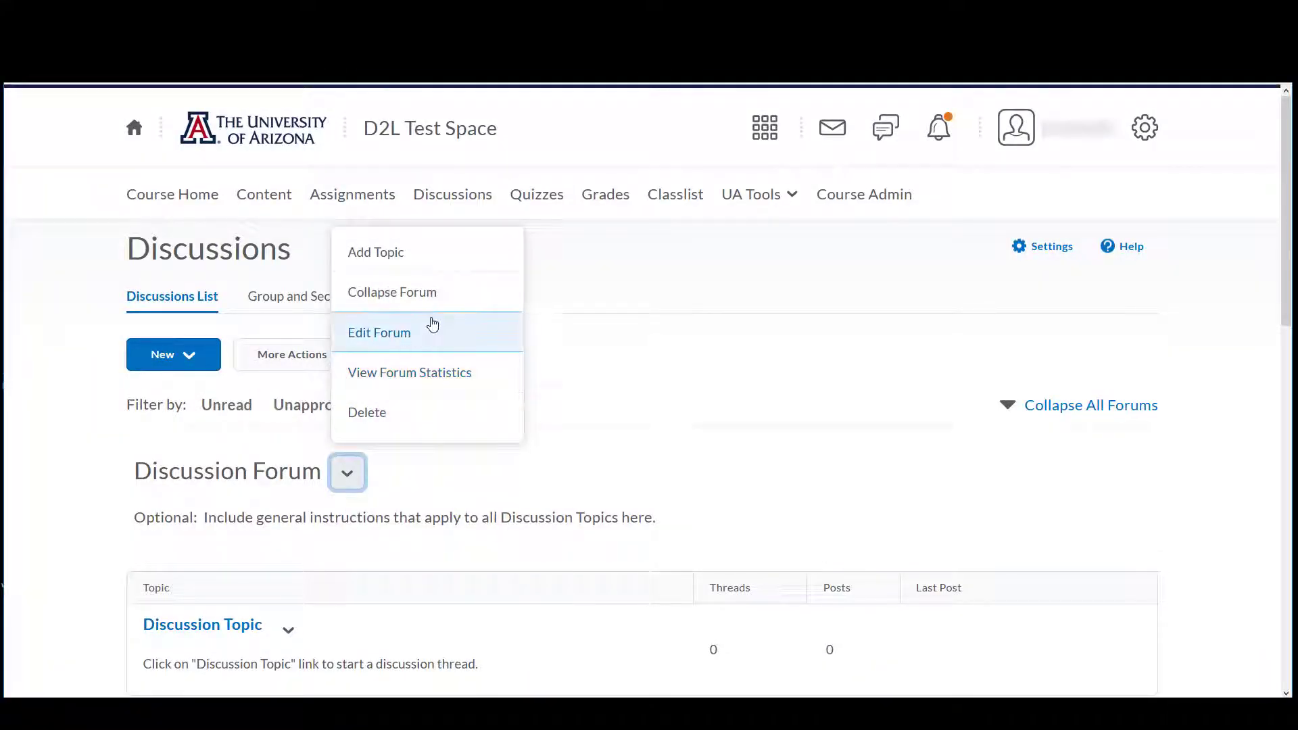